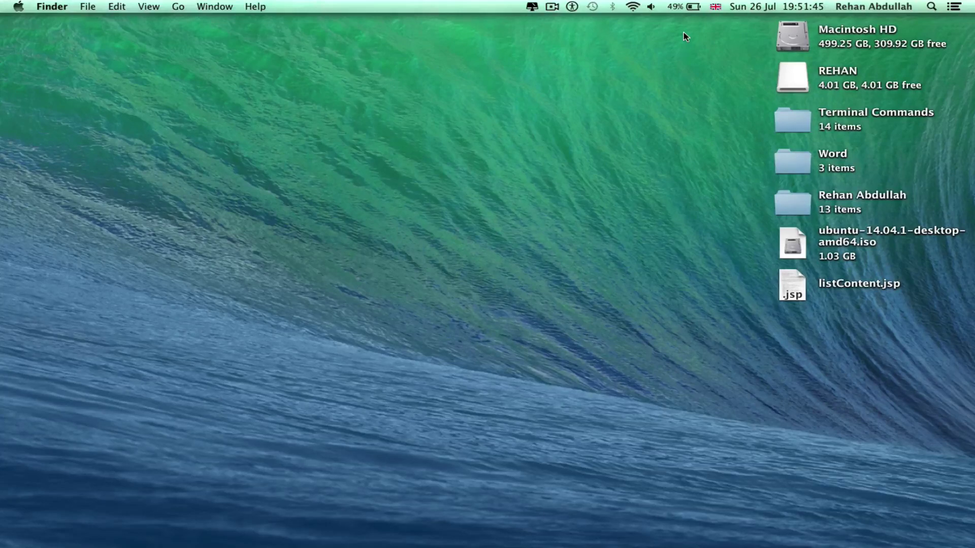
# Step: Open the empty REHAN drive from the desktop and move its window to the left edge
pyautogui.doubleClick(785, 79)
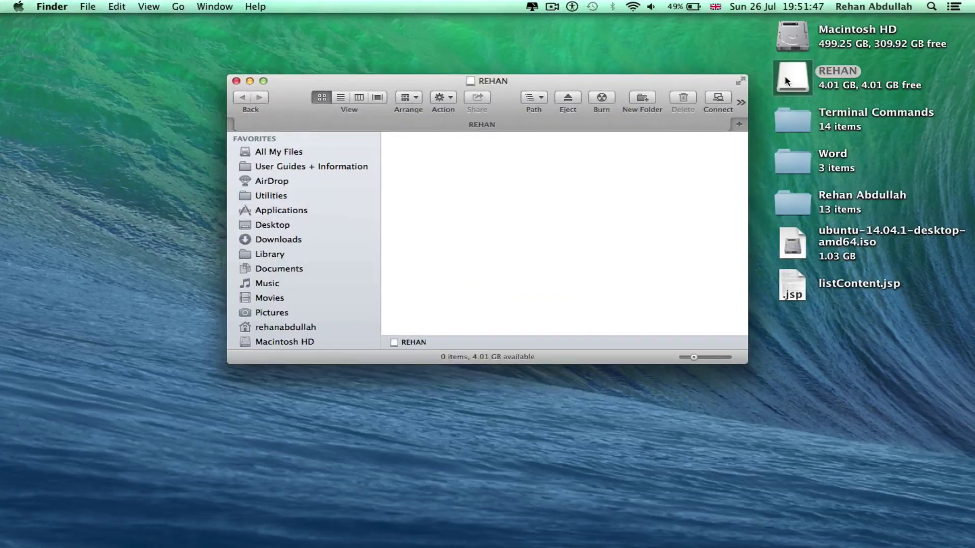
pyautogui.moveTo(565, 83); pyautogui.dragTo(2, 113)
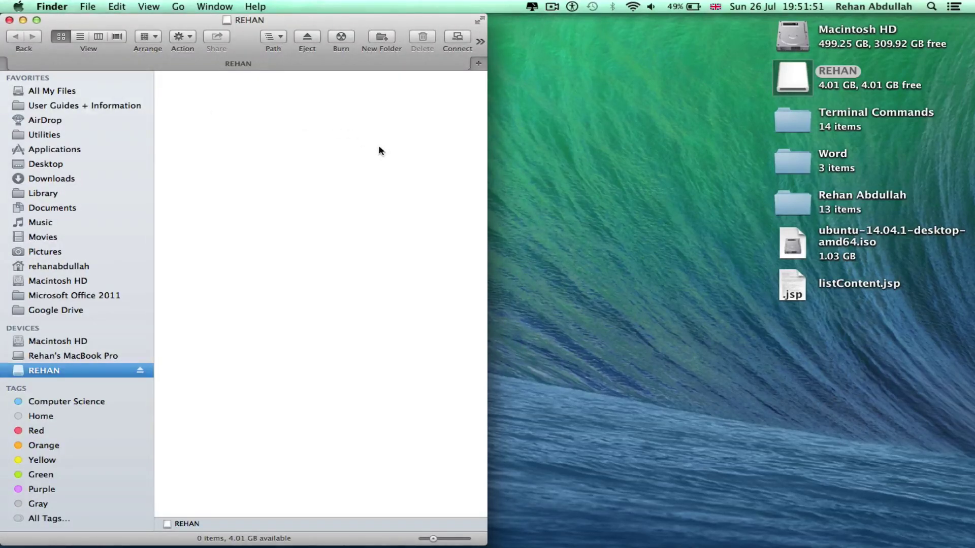
pyautogui.moveTo(497, 544)
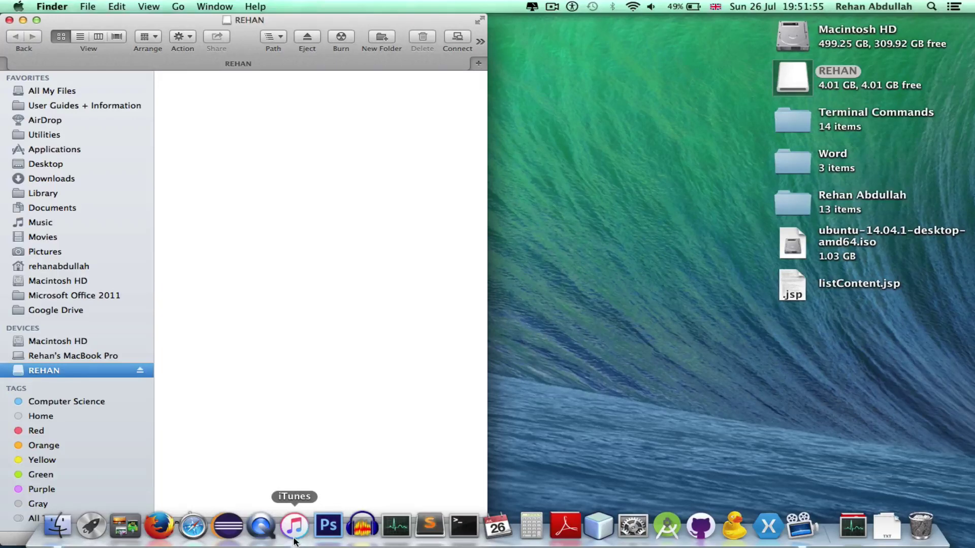
# Step: Launch iTunes, take it out of full screen and snap it to the right half beside REHAN
pyautogui.click(614, 340)
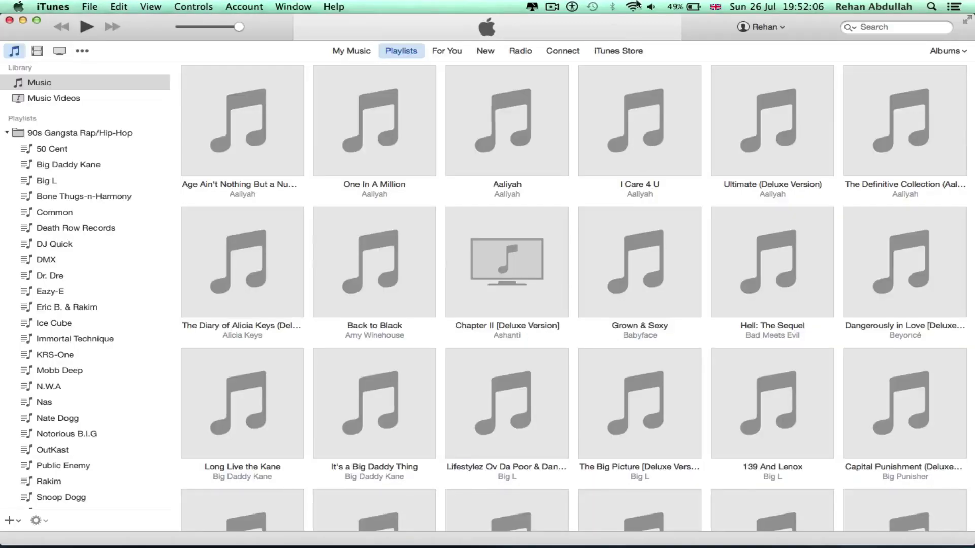
pyautogui.press('ctrl+super+f')
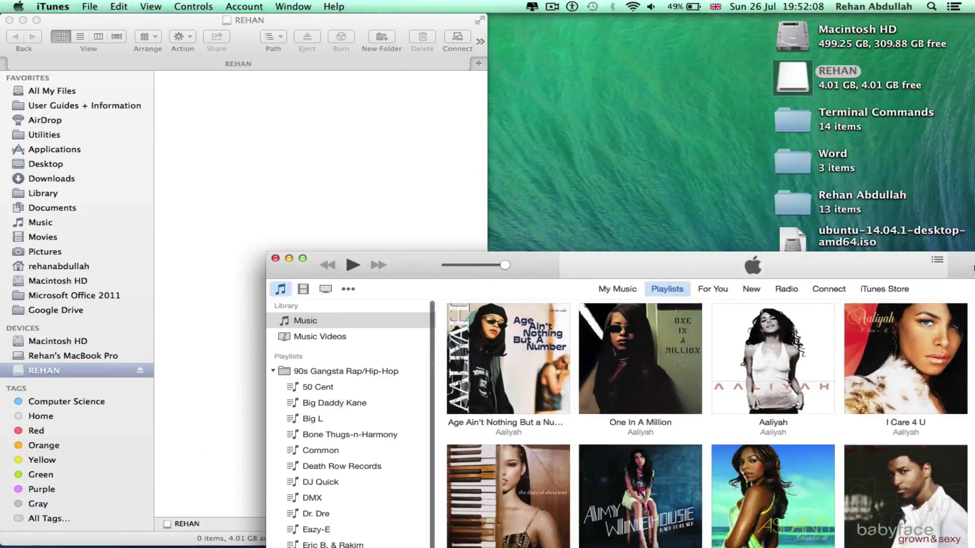
pyautogui.moveTo(533, 268); pyautogui.dragTo(973, 271)
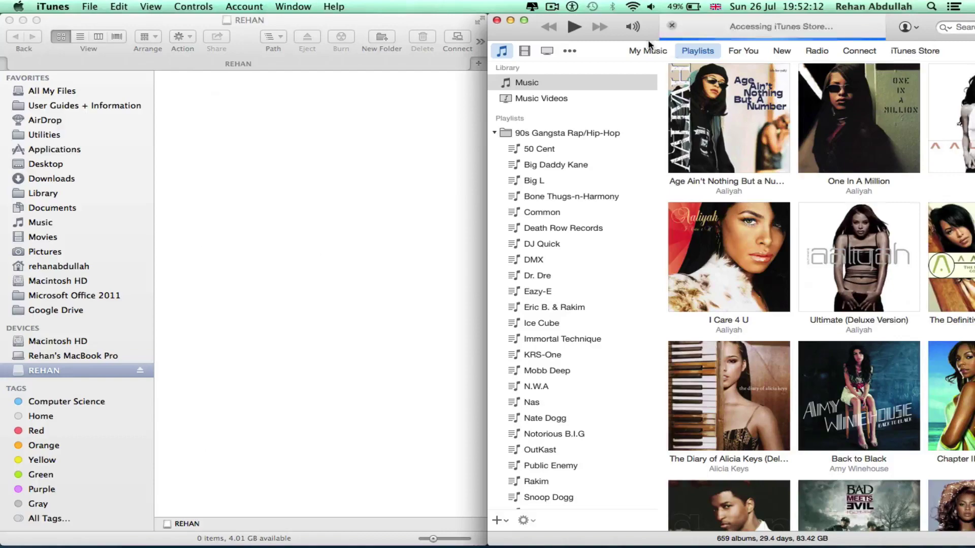
pyautogui.scroll(-5, 725, 179)
pyautogui.scroll(4, 725, 179)
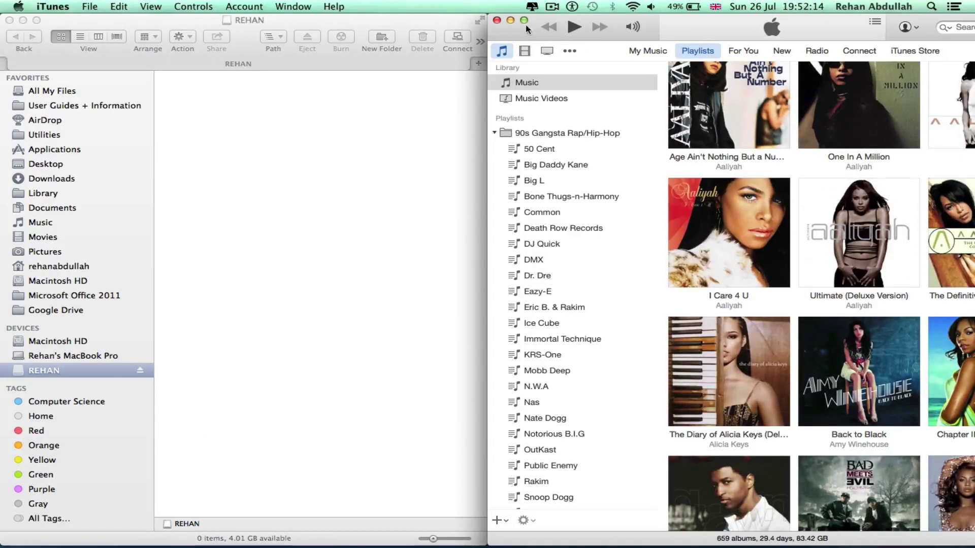
pyautogui.moveTo(505, 29); pyautogui.dragTo(172, 50)
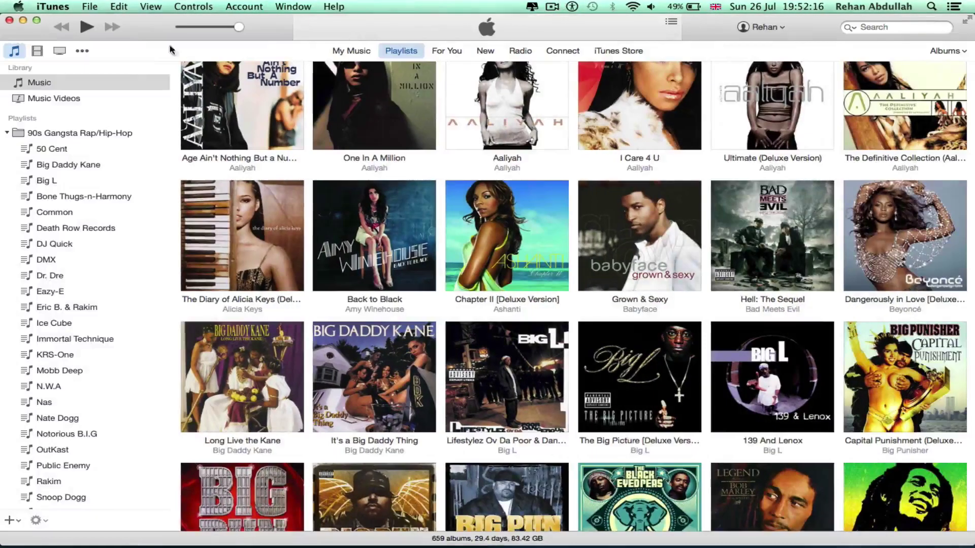
pyautogui.hotkey('ctrl', 'alt', 'Right')
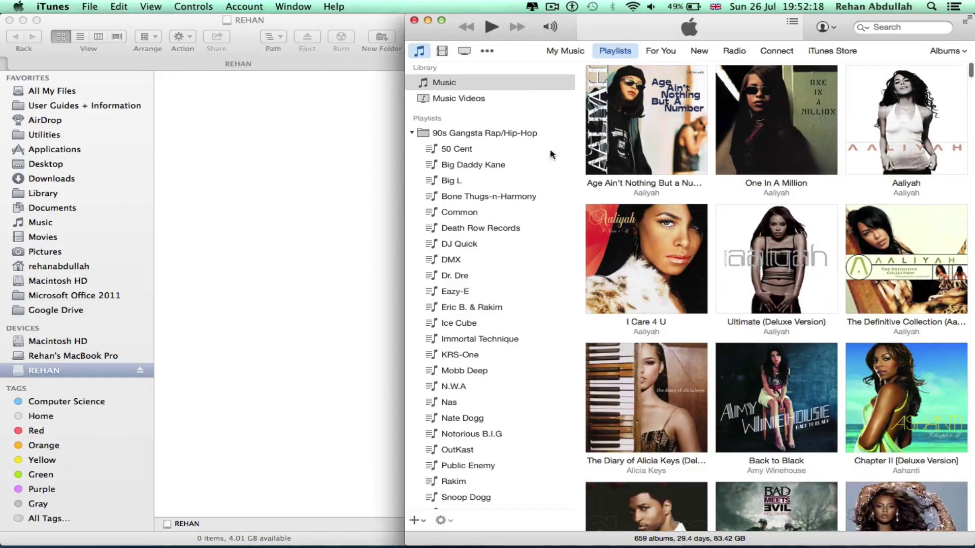
pyautogui.scroll(-3, 709, 260)
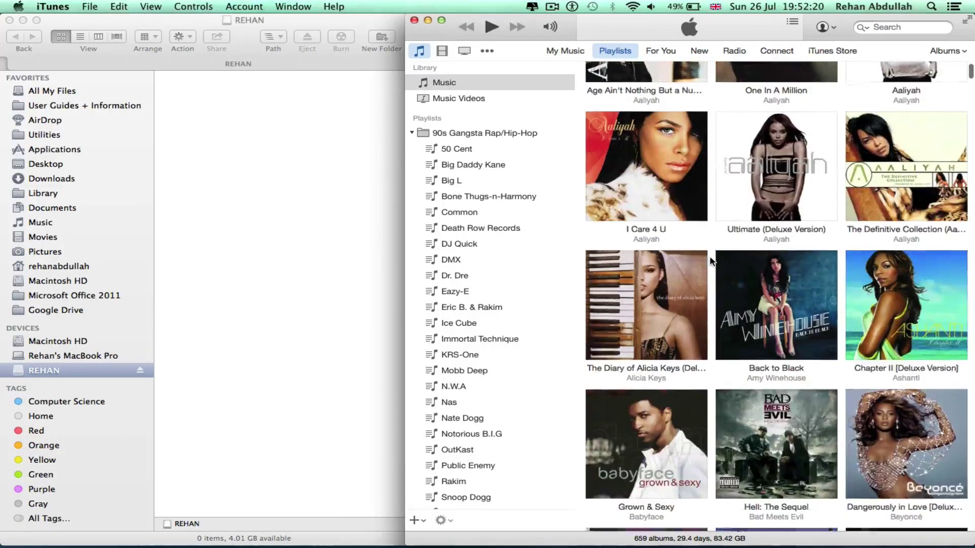
pyautogui.scroll(3, 709, 260)
pyautogui.scroll(-6, 678, 256)
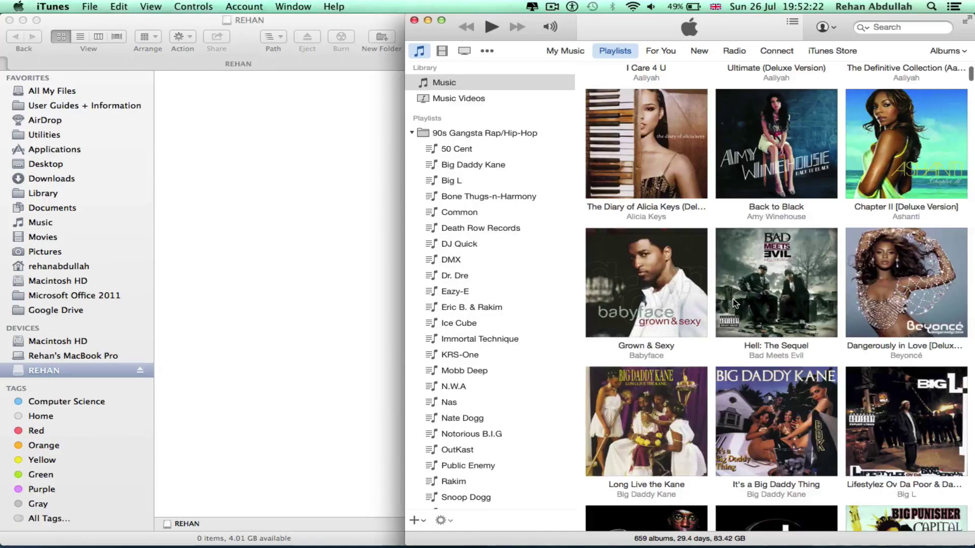
pyautogui.scroll(5, 678, 255)
# Step: Switch iTunes to Songs view and drag eight songs, starting at Just A Moment, onto REHAN
pyautogui.click(948, 51)
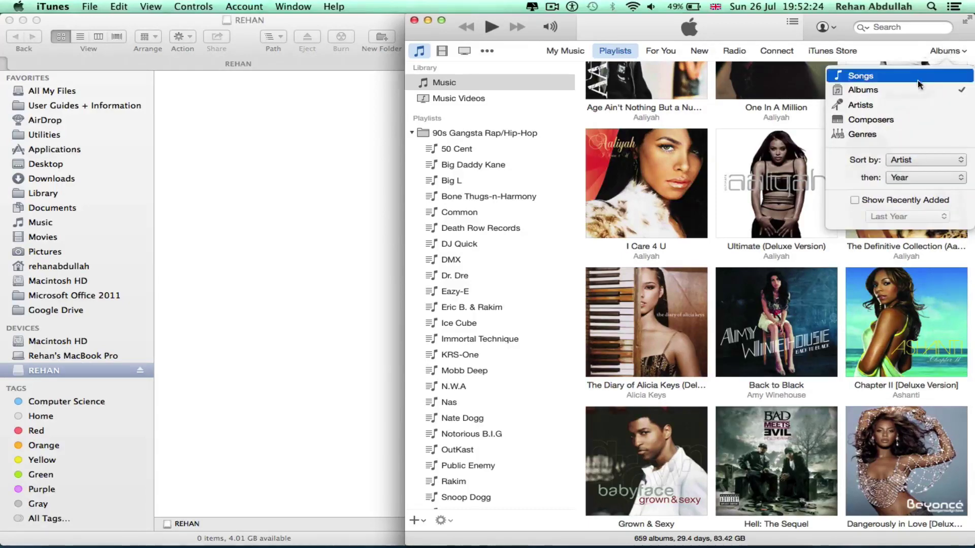
pyautogui.click(863, 75)
pyautogui.click(666, 198)
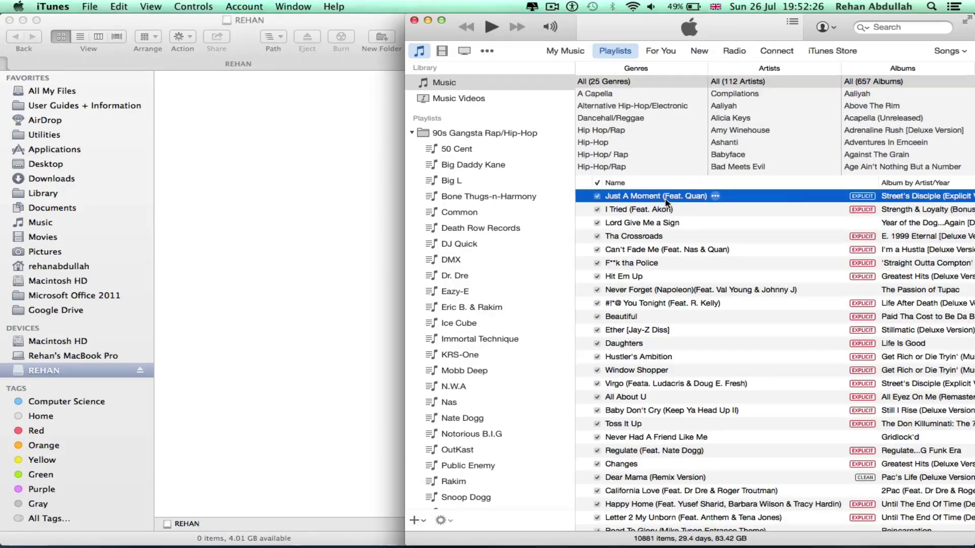
pyautogui.hotkey('shift', 'Down')
pyautogui.hotkey('shift', 'Down')
pyautogui.hotkey('shift', 'Down')
pyautogui.hotkey('shift', 'Down')
pyautogui.hotkey('shift', 'Down')
pyautogui.hotkey('shift', 'Down')
pyautogui.hotkey('shift', 'Down')
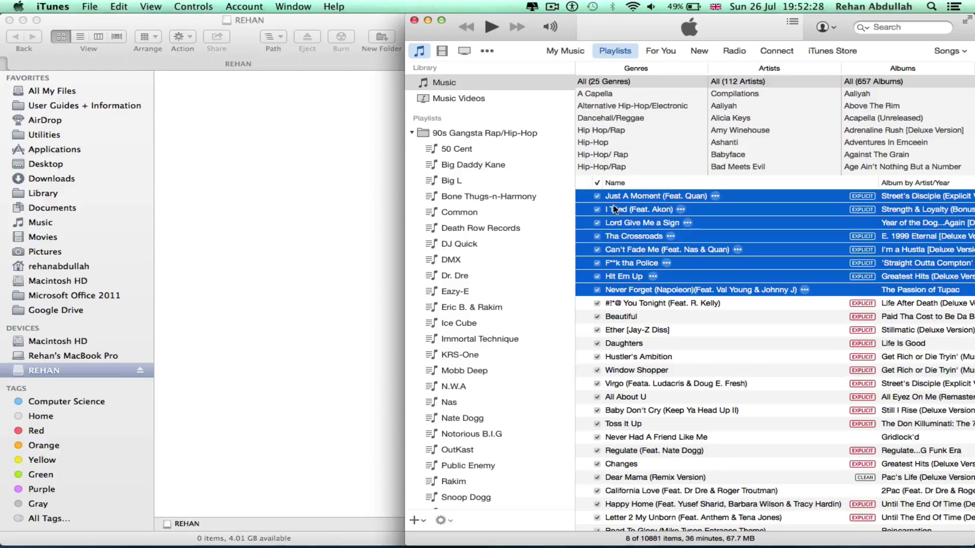
pyautogui.moveTo(620, 204); pyautogui.dragTo(307, 170)
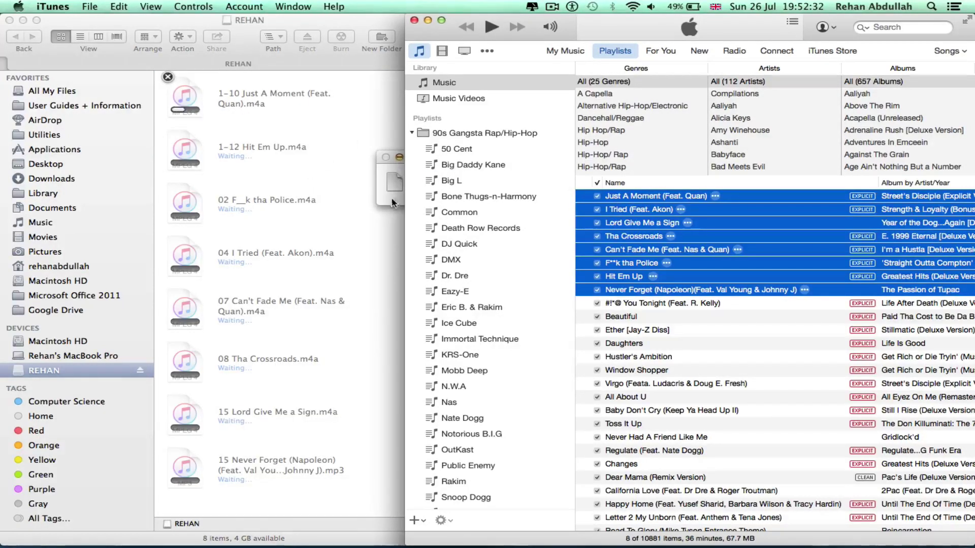
pyautogui.click(379, 175)
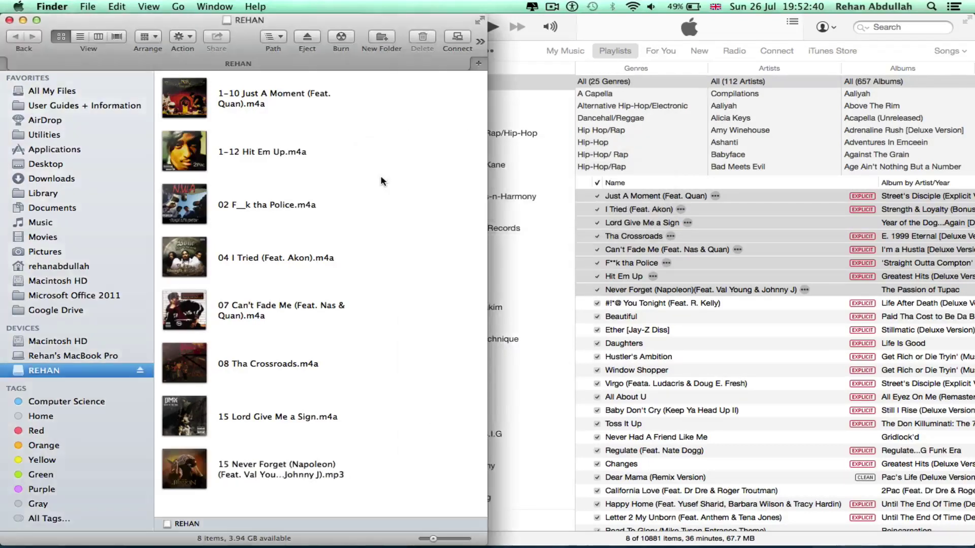
# Step: Quit iTunes from its app menu
pyautogui.click(572, 23)
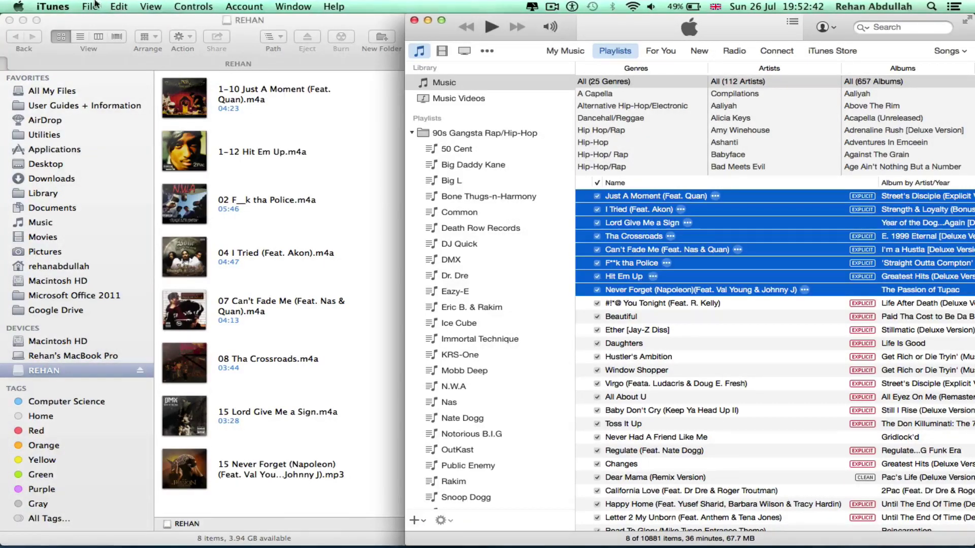
pyautogui.click(50, 6)
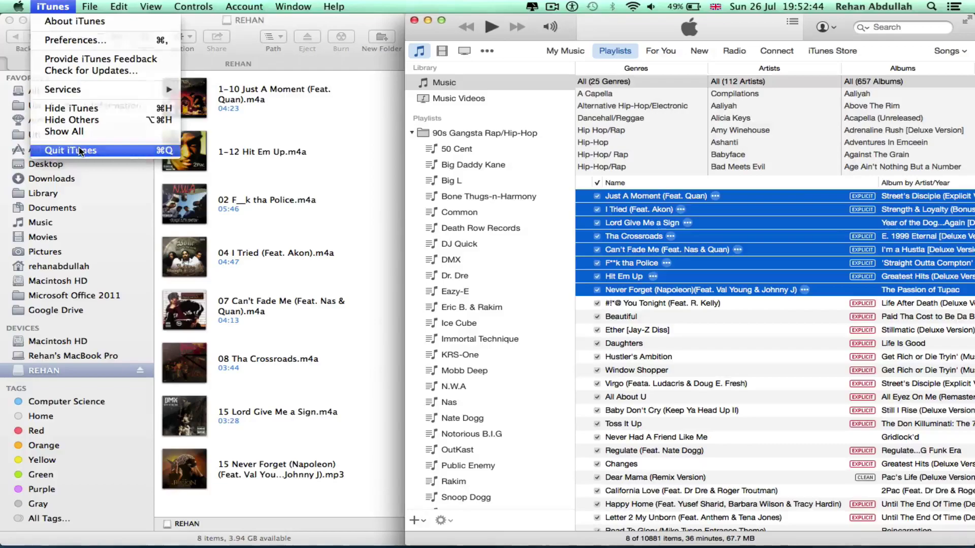
pyautogui.click(70, 150)
# Step: Open a second Finder window on its own and place REHAN back beside it
pyautogui.doubleClick(443, 18)
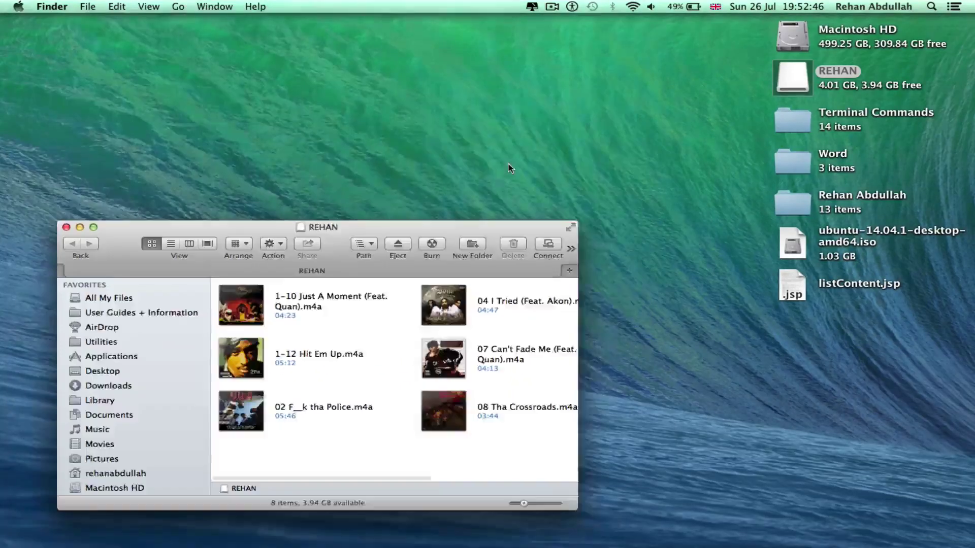
pyautogui.press('super+t')
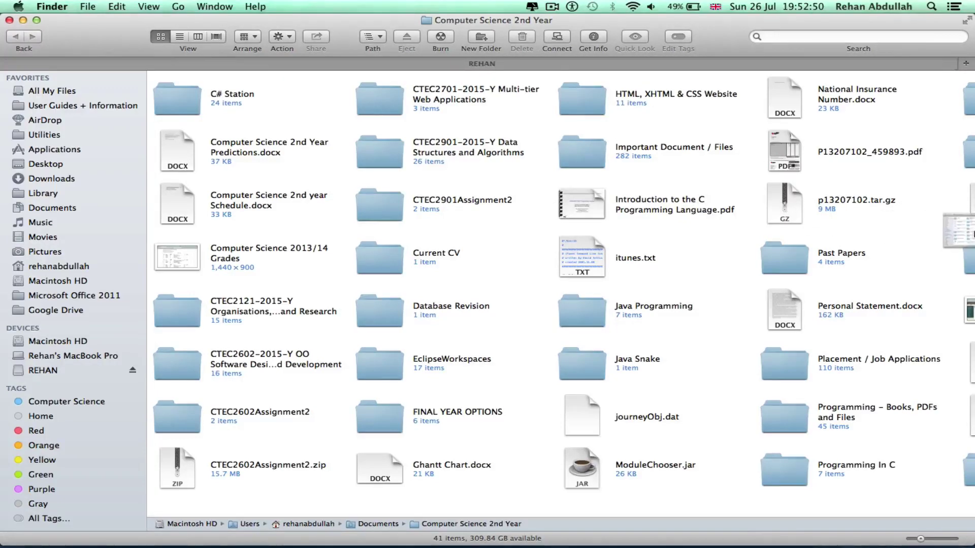
pyautogui.click(7, 63)
pyautogui.doubleClick(711, 22)
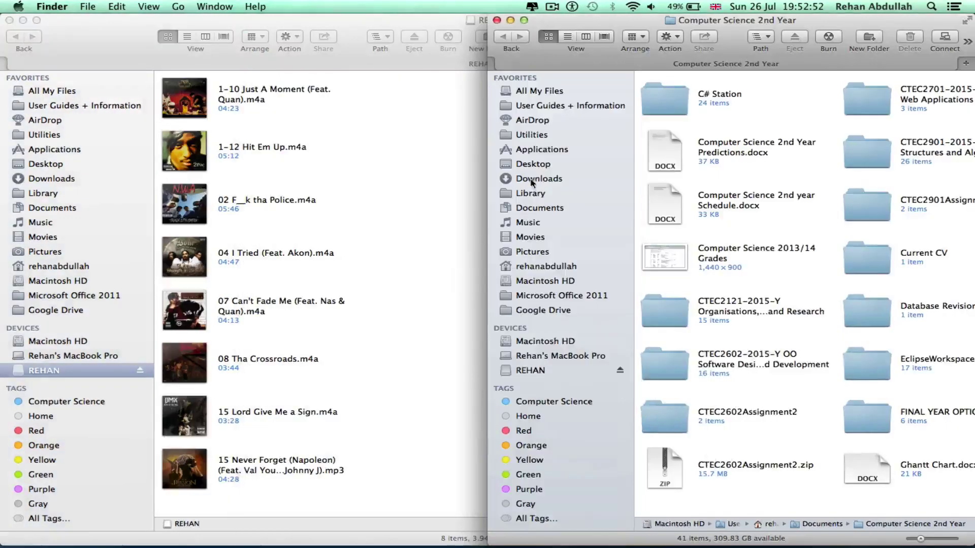
pyautogui.moveTo(282, 43); pyautogui.dragTo(4, 136)
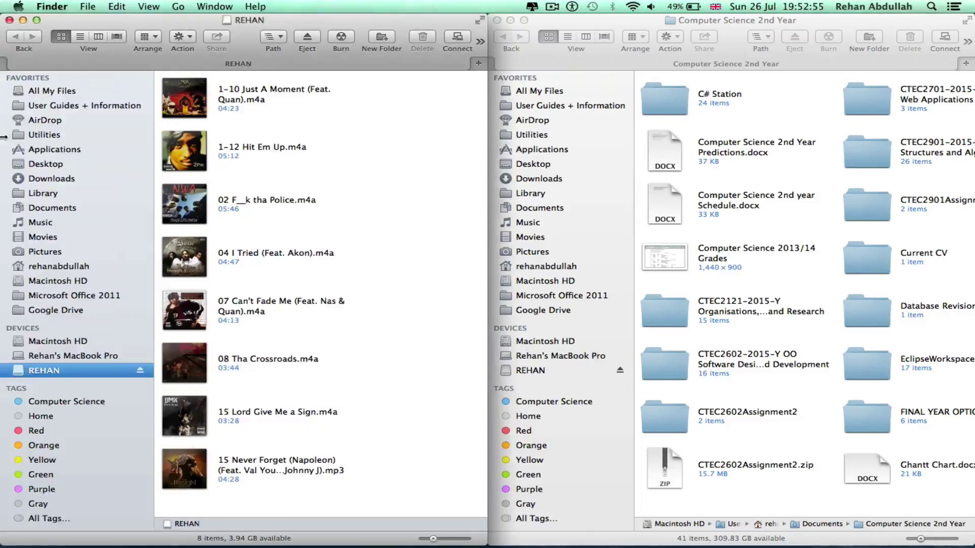
# Step: In the second window, show Pictures and copy flower.jpg and the 2015-05-21 screenshot
pyautogui.click(782, 201)
pyautogui.click(542, 253)
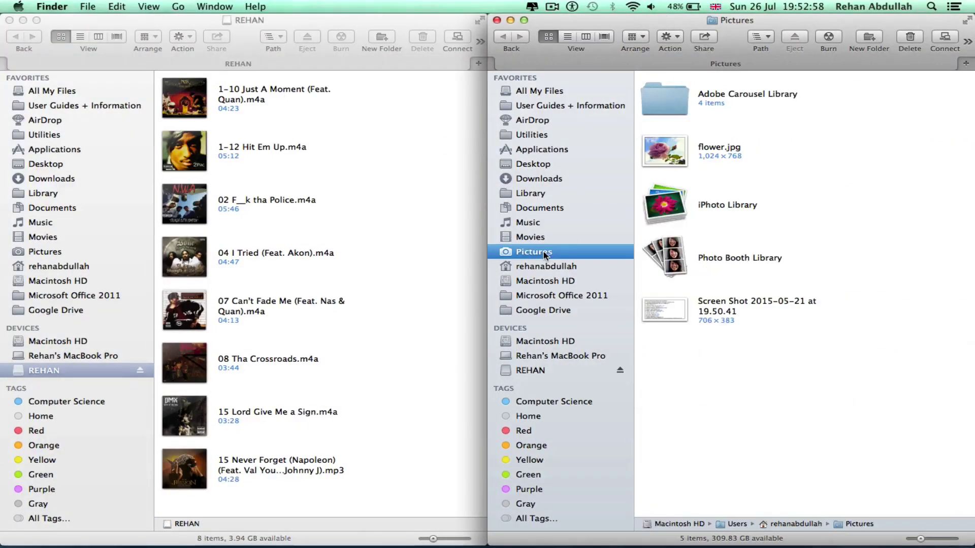
pyautogui.click(680, 152)
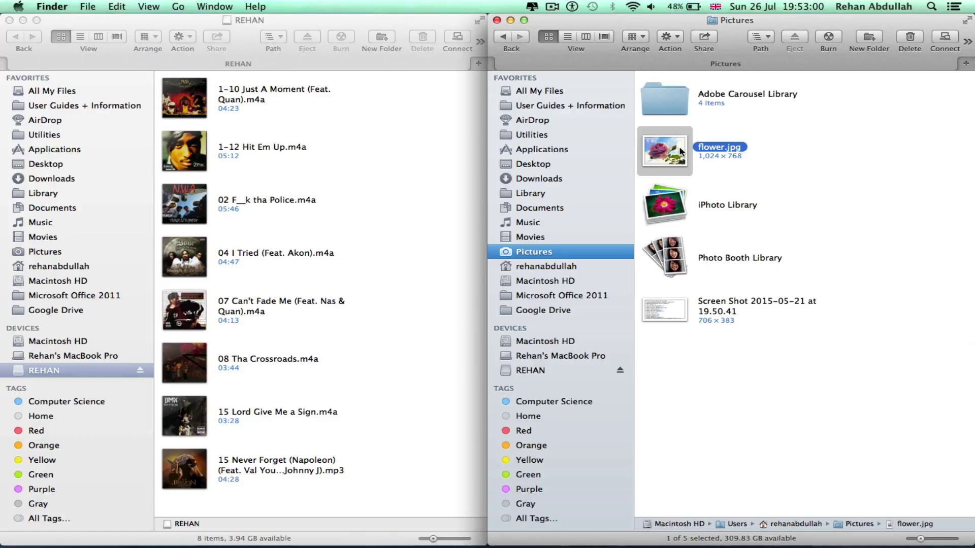
pyautogui.keyDown('super'); pyautogui.click(673, 311); pyautogui.keyUp('super')
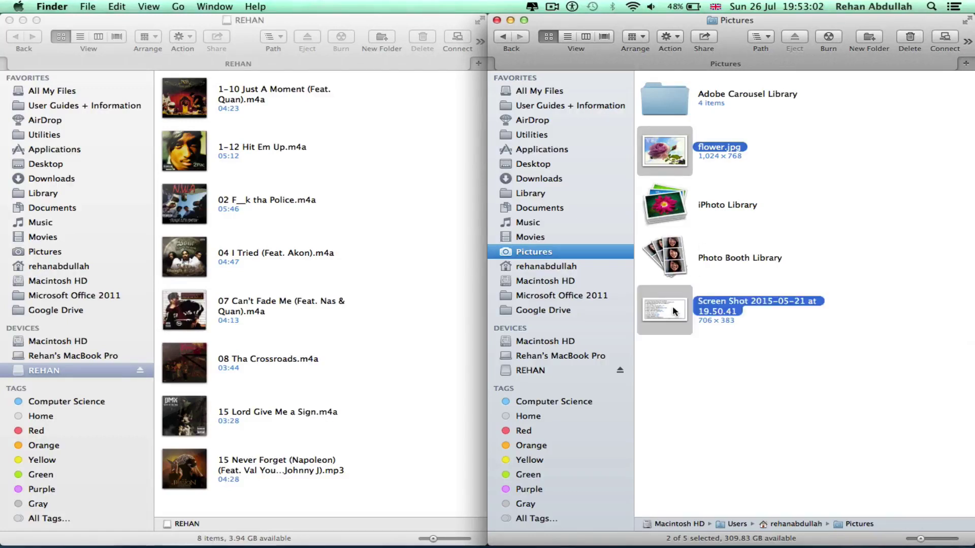
pyautogui.press('super+c')
# Step: Create a new folder named Photos on the REHAN drive
pyautogui.click(426, 208)
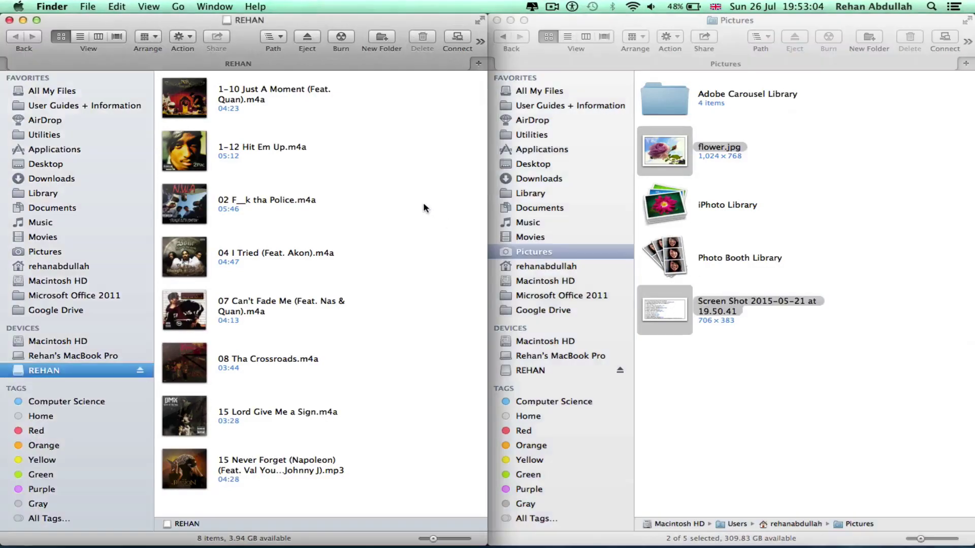
pyautogui.rightClick(425, 207)
pyautogui.click(443, 209)
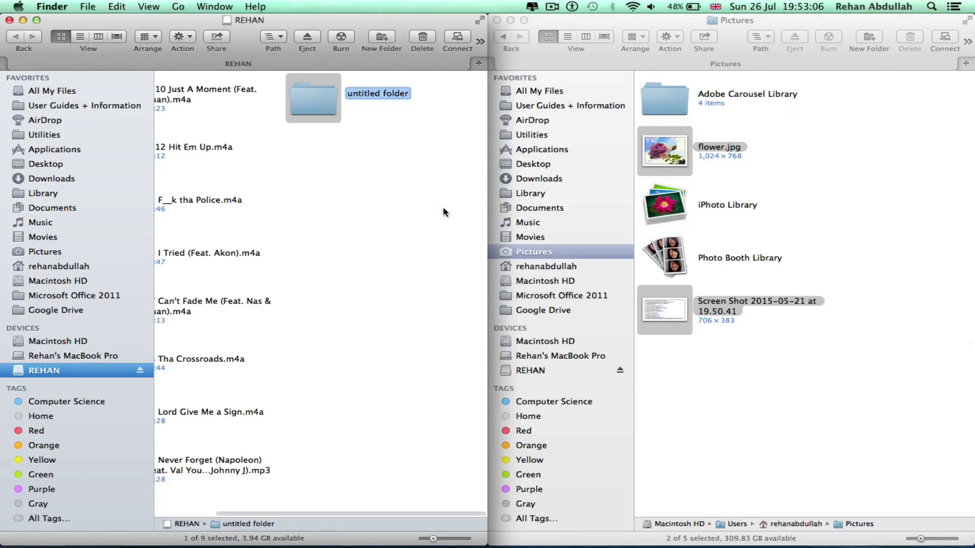
pyautogui.write('Photos')
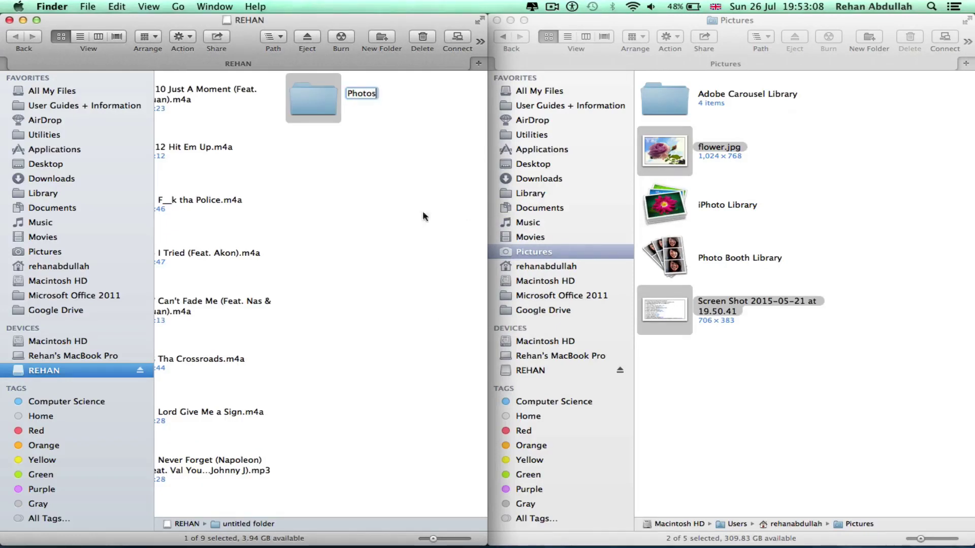
pyautogui.press('Return')
# Step: Paste the two pictures into Photos, view them as icons, then return to REHAN's top level
pyautogui.click(80, 37)
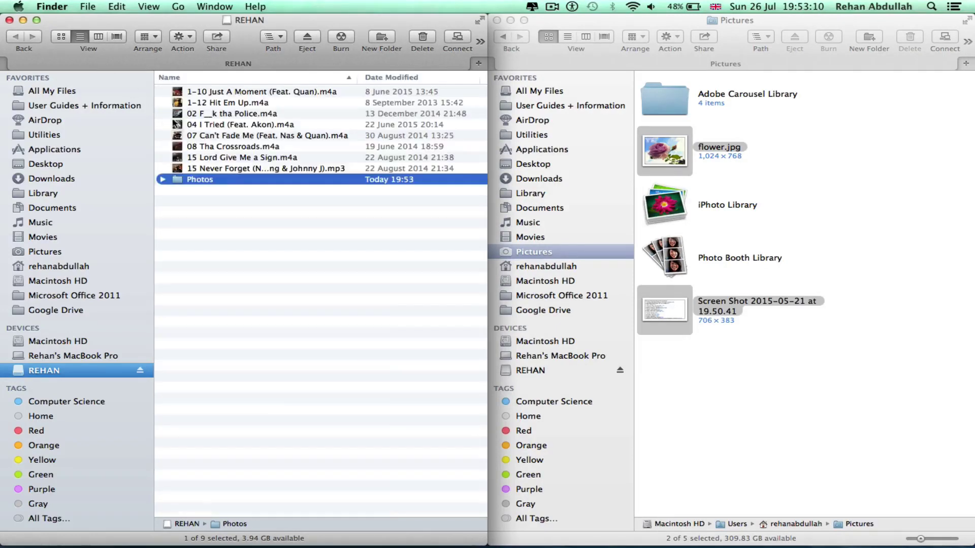
pyautogui.doubleClick(202, 180)
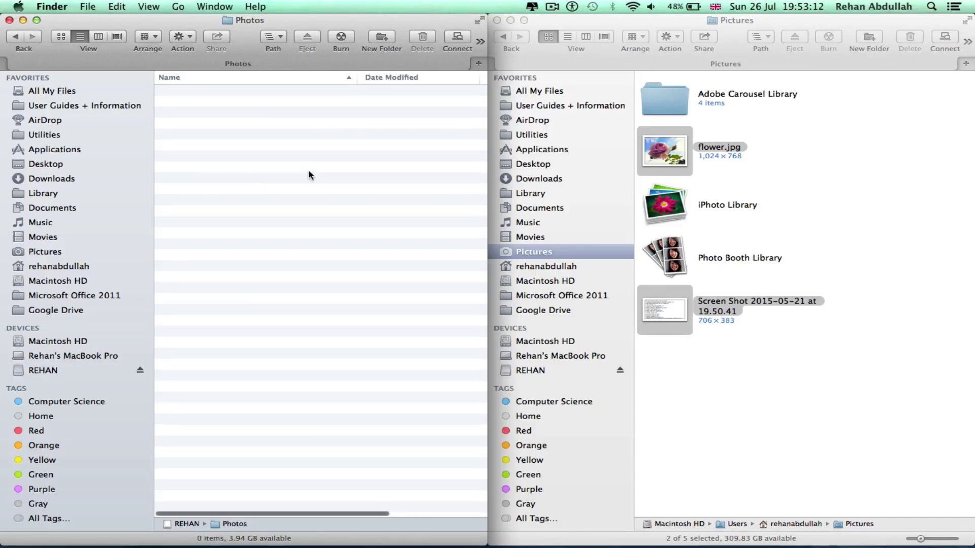
pyautogui.press('super+v')
pyautogui.click(61, 36)
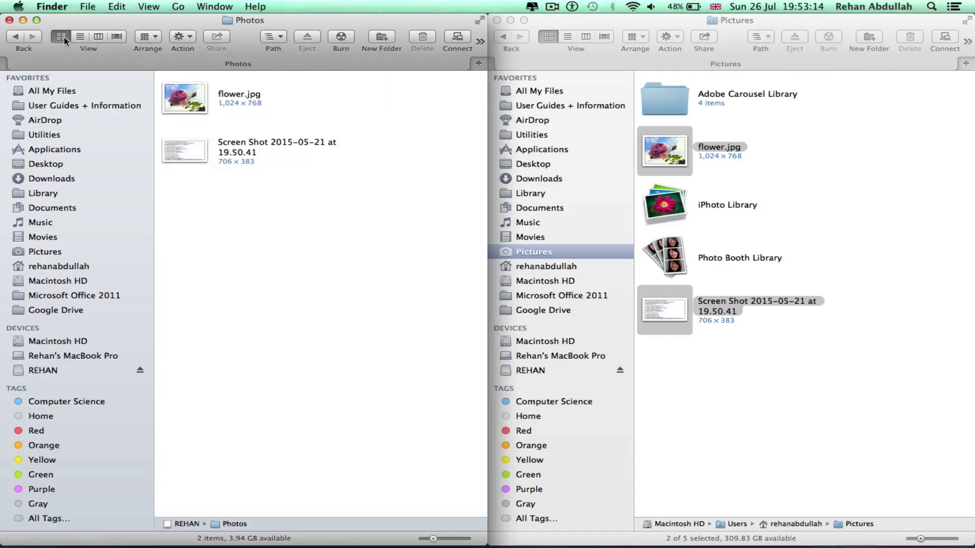
pyautogui.click(23, 39)
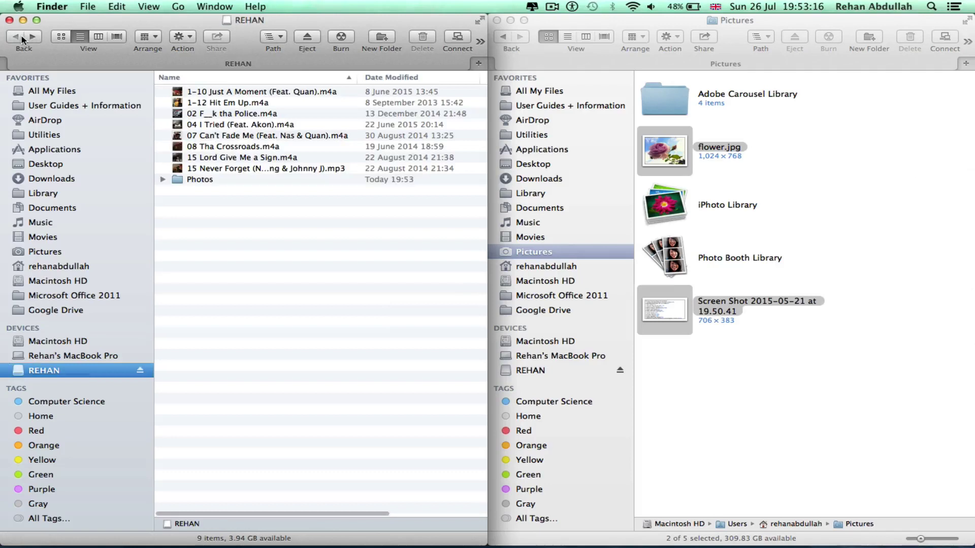
# Step: Create a folder named Music on REHAN and drag all eight songs into it
pyautogui.click(61, 37)
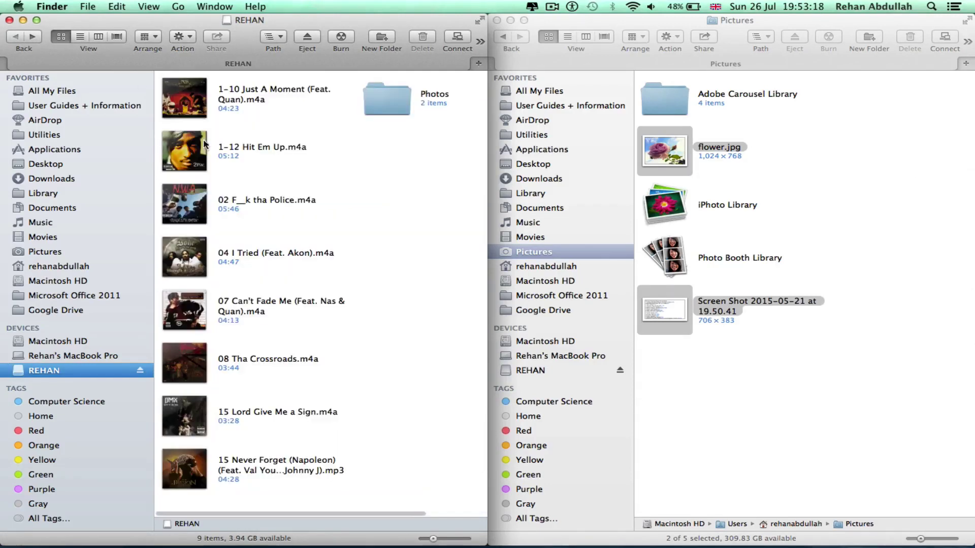
pyautogui.rightClick(430, 184)
pyautogui.click(443, 194)
pyautogui.write('Muisc')
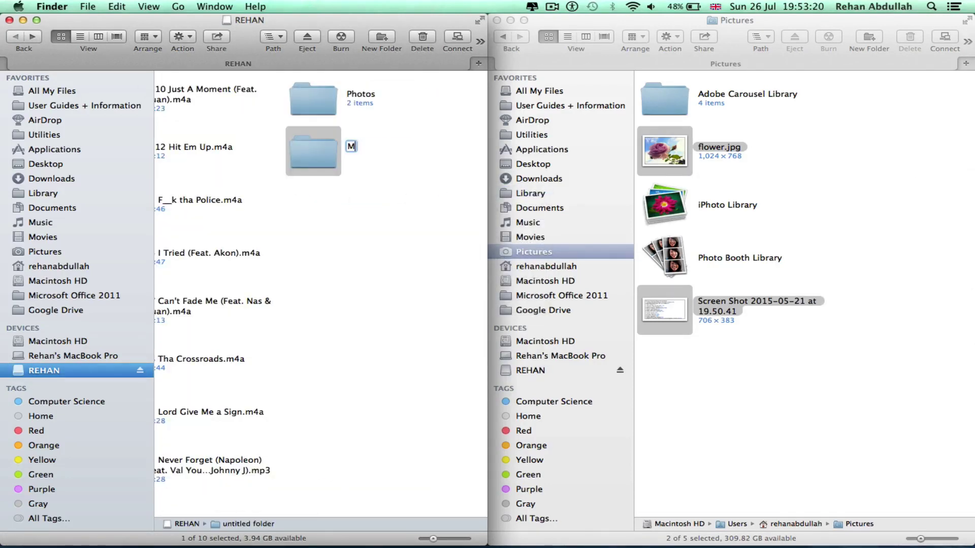
pyautogui.press('BackSpace')
pyautogui.press('BackSpace')
pyautogui.press('BackSpace')
pyautogui.write('sic')
pyautogui.press('Return')
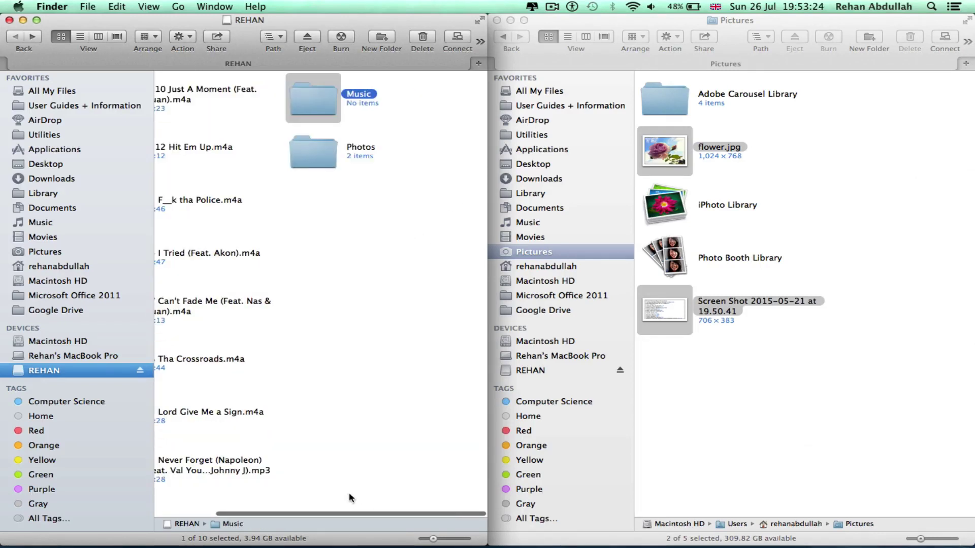
pyautogui.moveTo(311, 507); pyautogui.dragTo(387, 101)
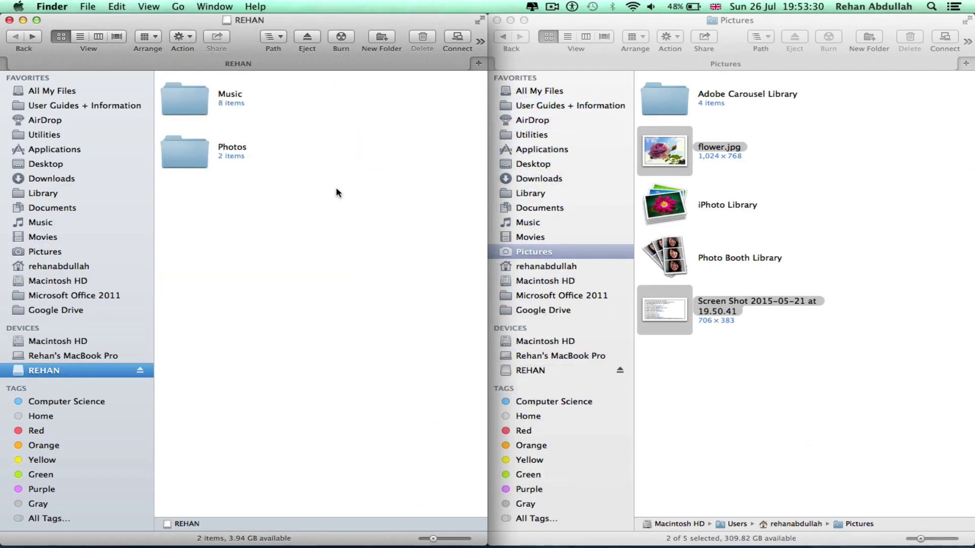
pyautogui.click(921, 234)
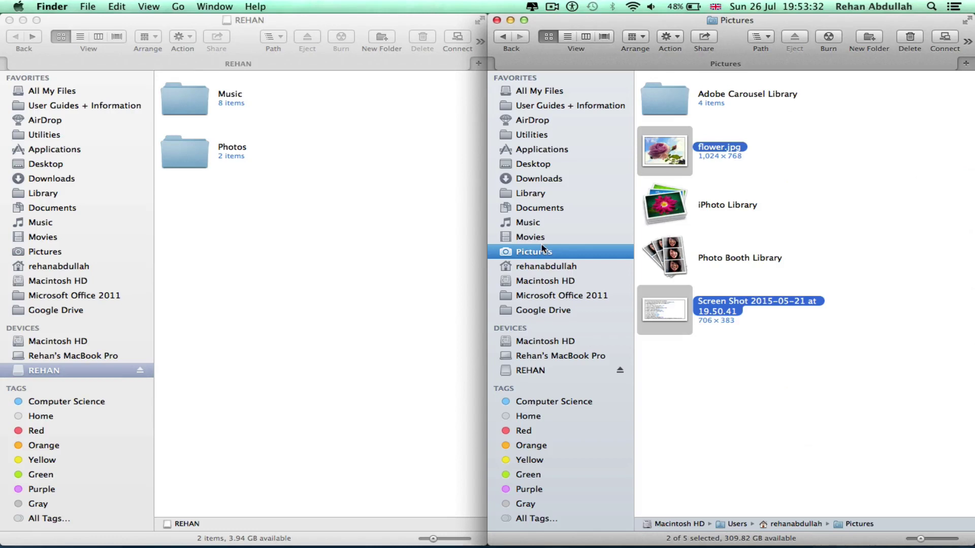
# Step: Open Documents and check the Get Info size of Computer Science 1st Year
pyautogui.click(541, 208)
pyautogui.rightClick(650, 275)
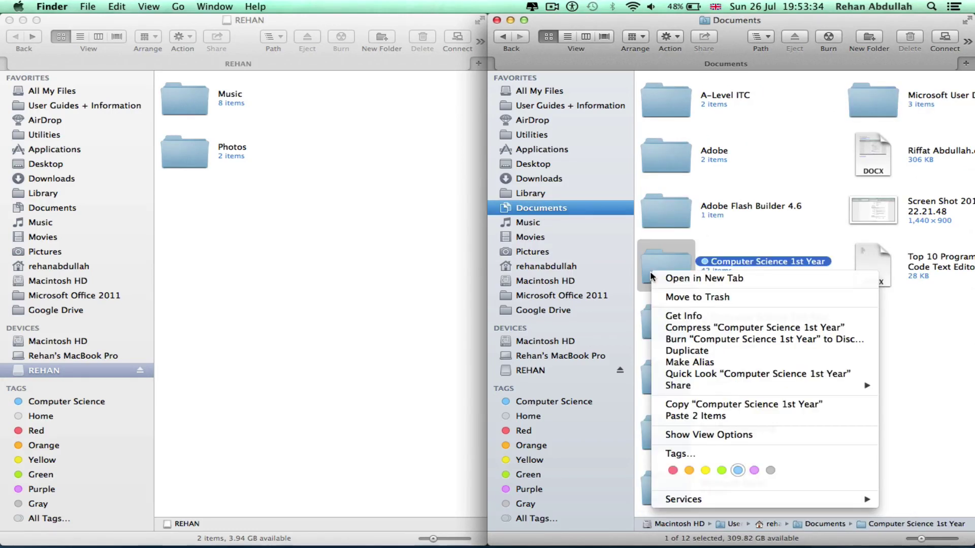
pyautogui.click(669, 316)
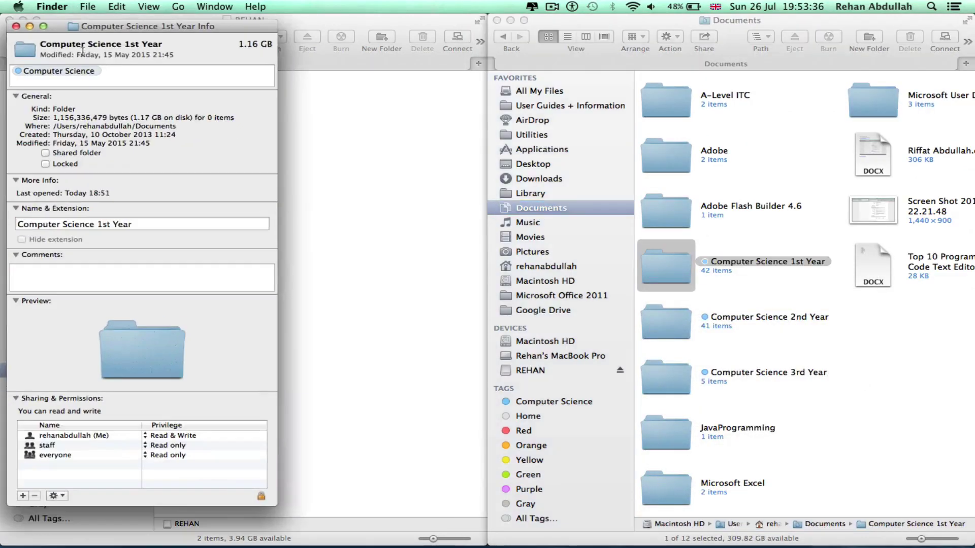
pyautogui.click(15, 26)
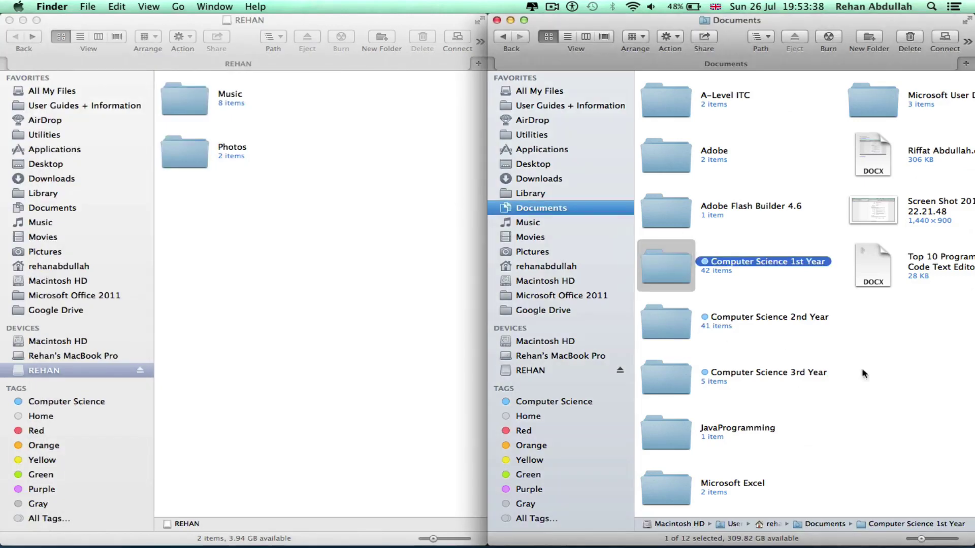
pyautogui.click(861, 367)
# Step: Inside Computer Science 2nd Year, check C# Station's info and copy the folder
pyautogui.doubleClick(666, 321)
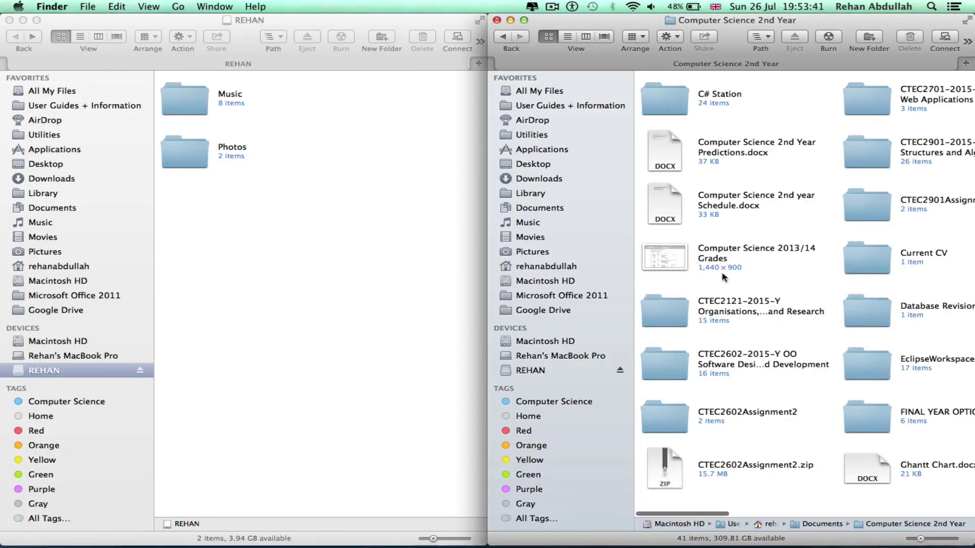
pyautogui.click(674, 104)
pyautogui.rightClick(674, 105)
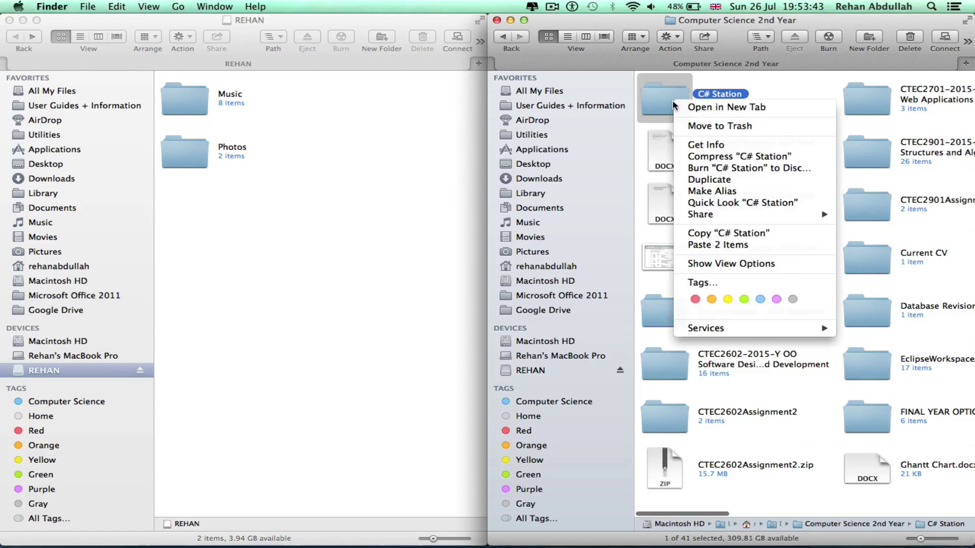
pyautogui.click(706, 145)
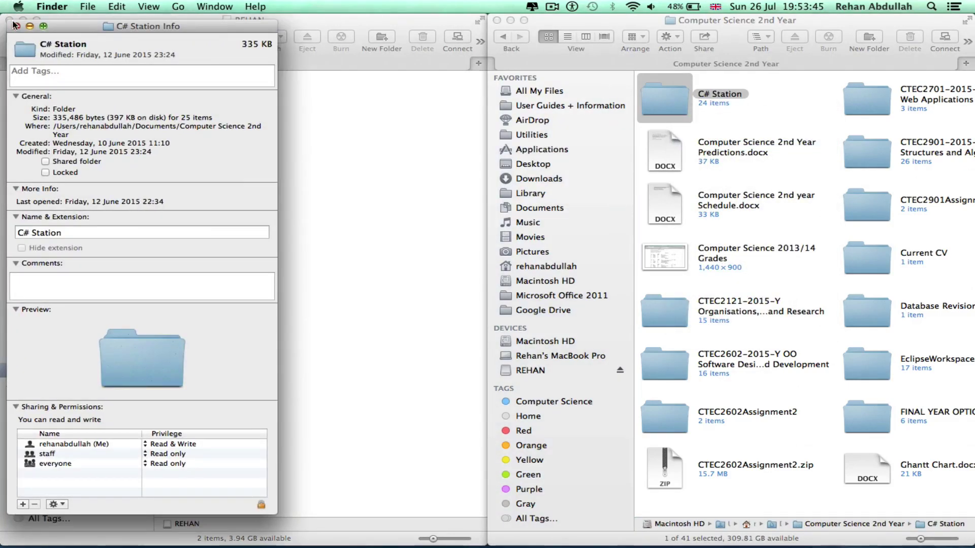
pyautogui.click(14, 24)
pyautogui.press('super+c')
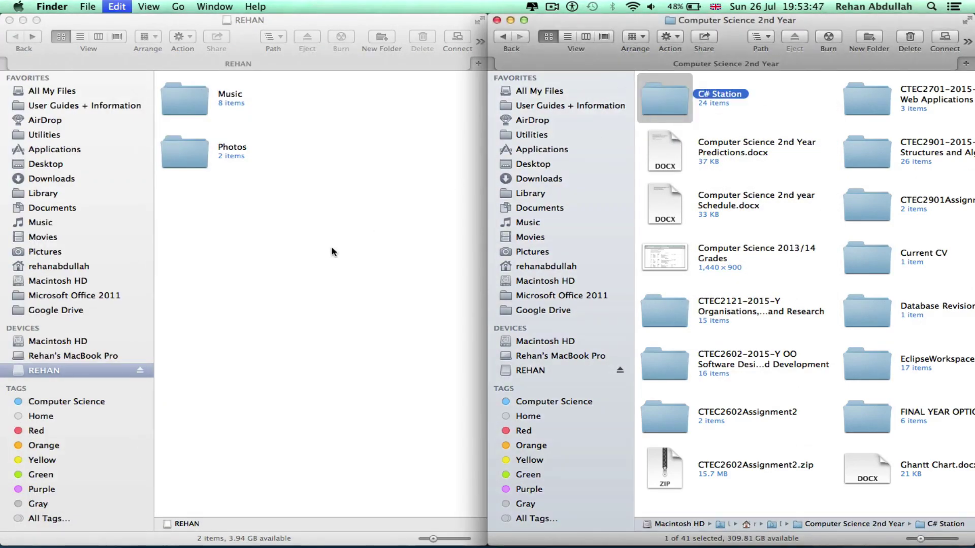
# Step: Create a new folder named Programming on the REHAN drive
pyautogui.click(331, 251)
pyautogui.rightClick(331, 252)
pyautogui.click(359, 252)
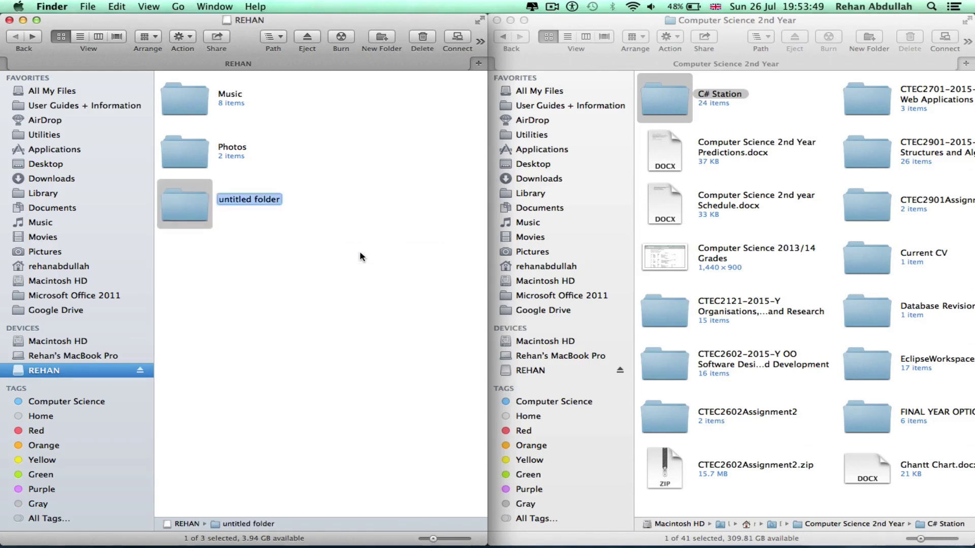
pyautogui.write('Programming')
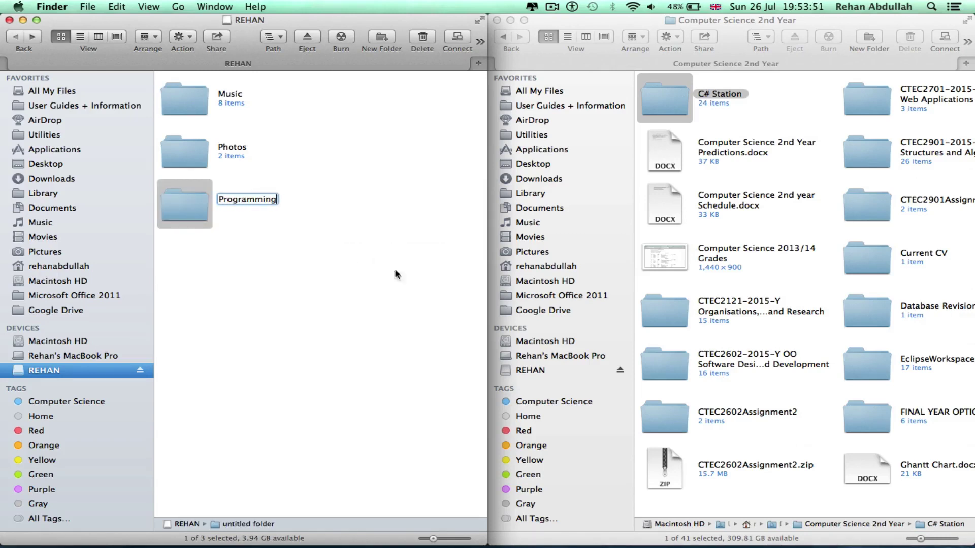
pyautogui.press('Return')
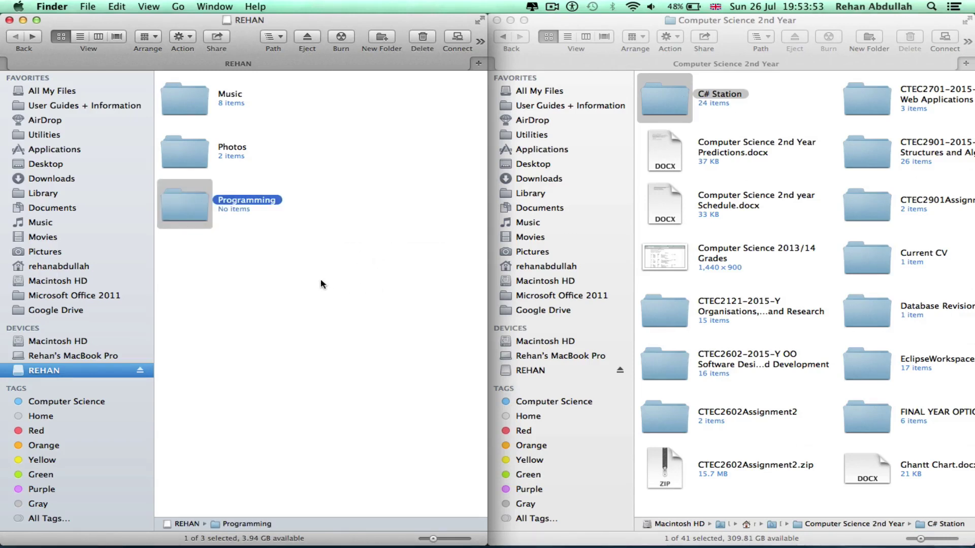
# Step: Paste C# Station into Programming and close the Computer Science 2nd Year window
pyautogui.doubleClick(180, 212)
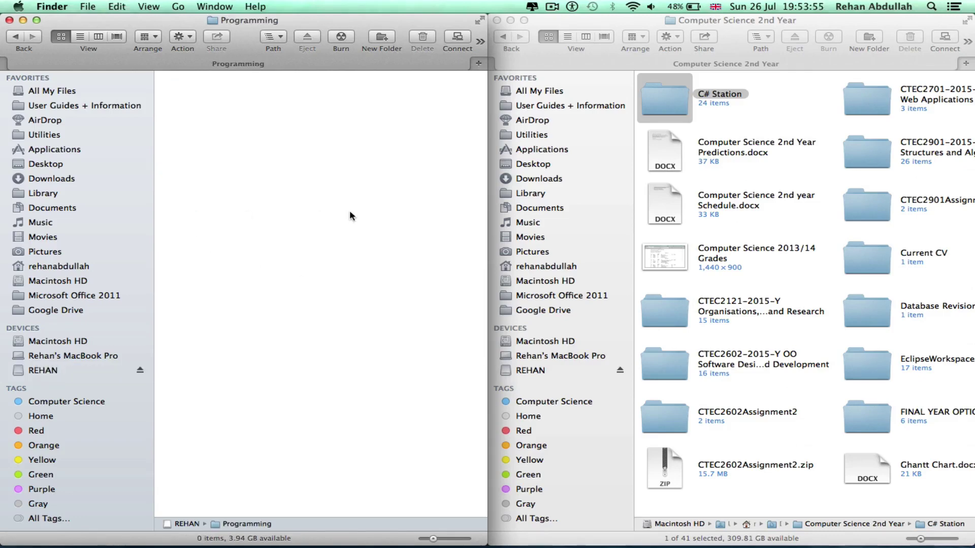
pyautogui.press('super+v')
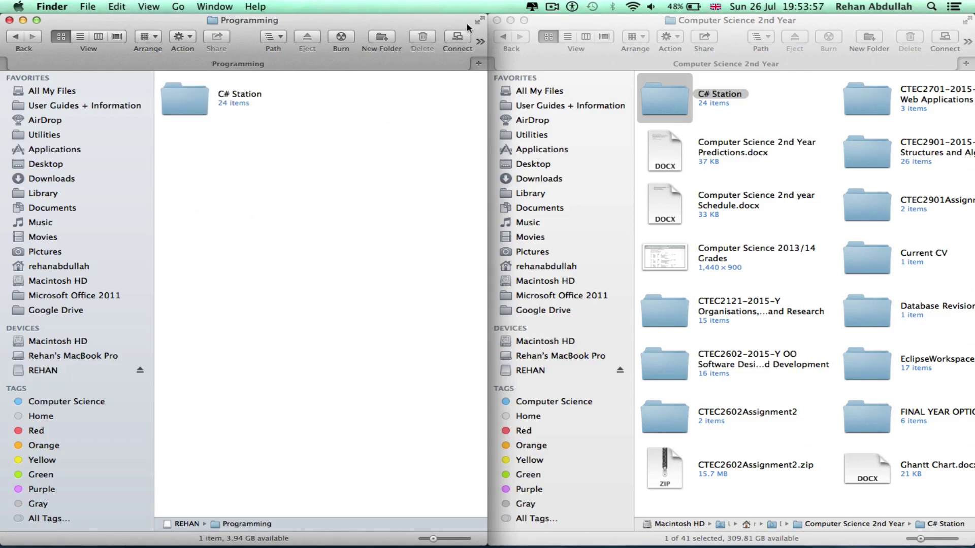
pyautogui.click(497, 20)
# Step: Maximise the window, go back to REHAN's top level, then close it with Cmd+W
pyautogui.doubleClick(386, 23)
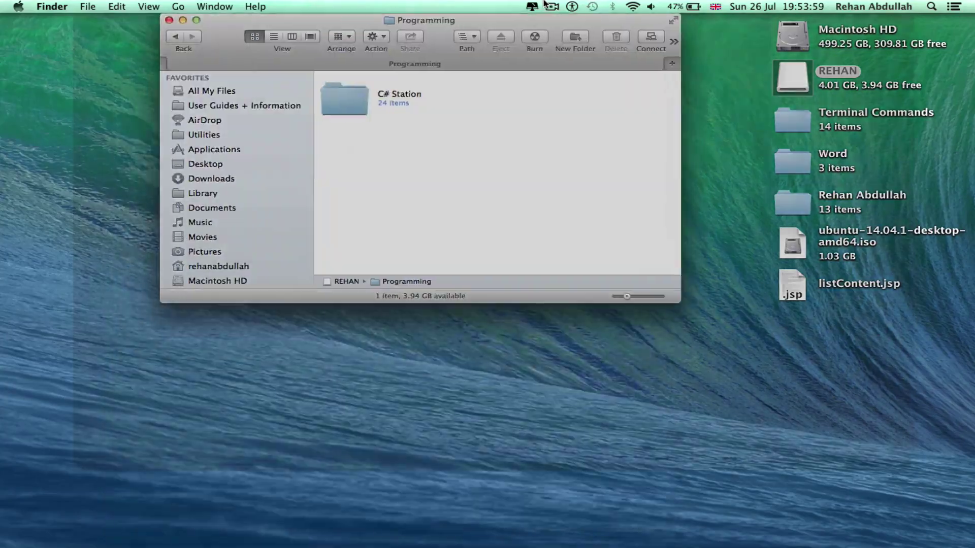
pyautogui.click(16, 36)
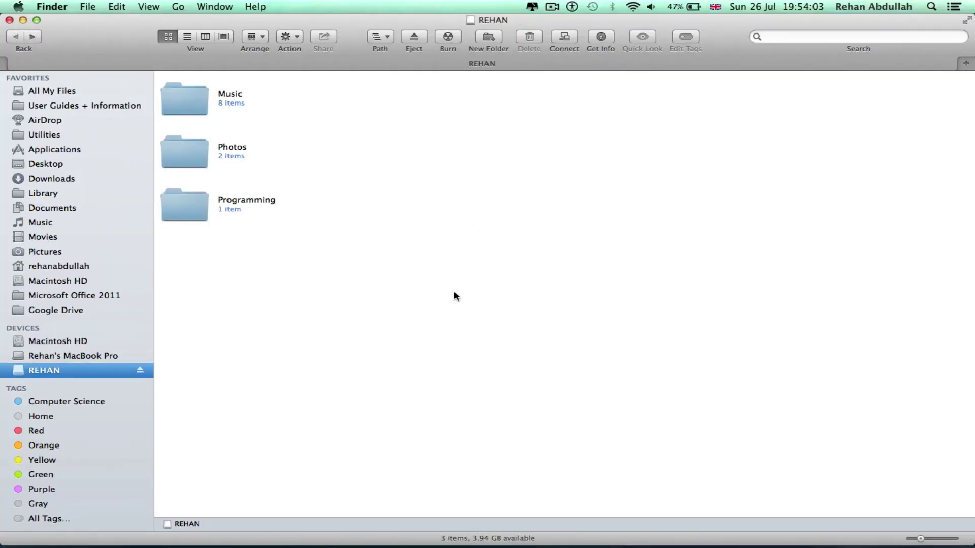
pyautogui.click(591, 321)
pyautogui.press('super+w')
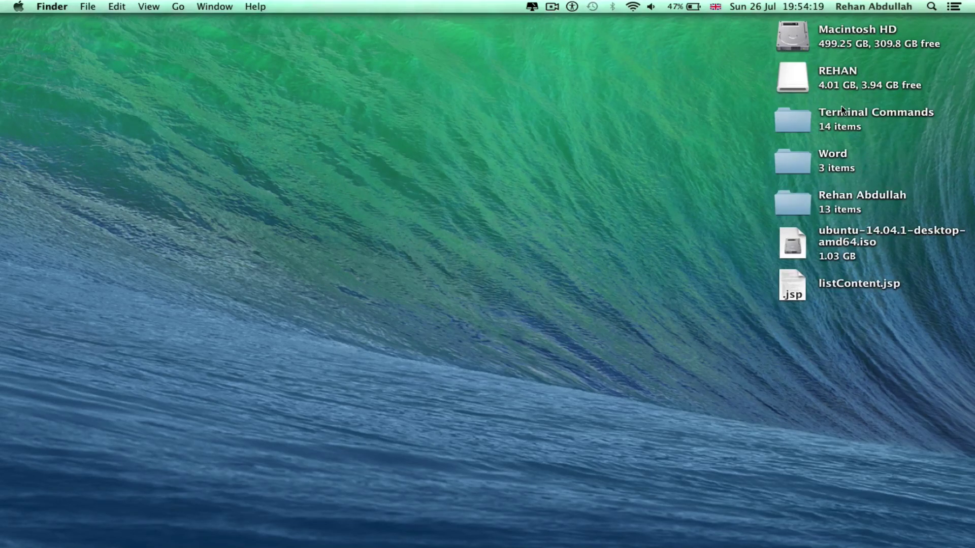
# Step: Reopen REHAN, confirm Music (8), Photos (2) and Programming (1), then eject the drive
pyautogui.doubleClick(789, 71)
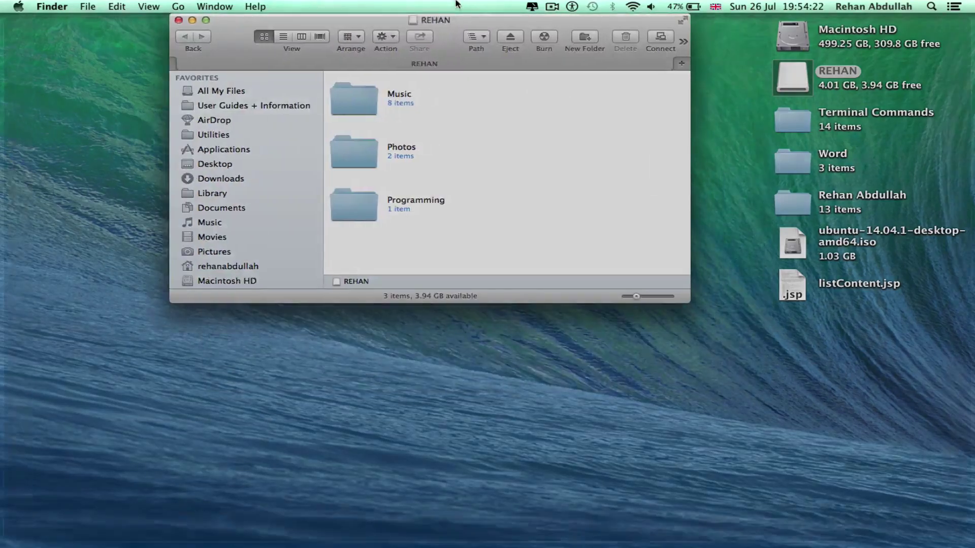
pyautogui.doubleClick(514, 81)
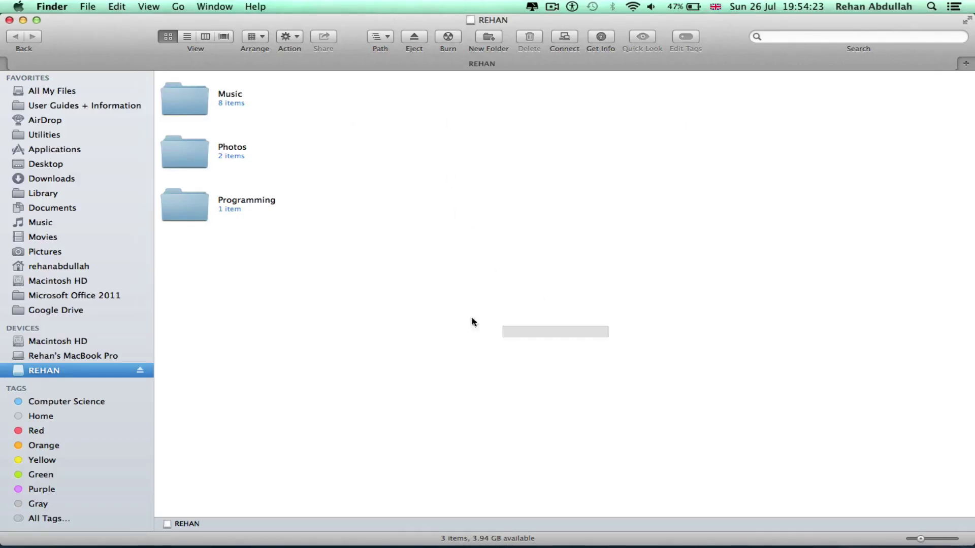
pyautogui.moveTo(471, 321); pyautogui.dragTo(187, 98)
pyautogui.click(506, 205)
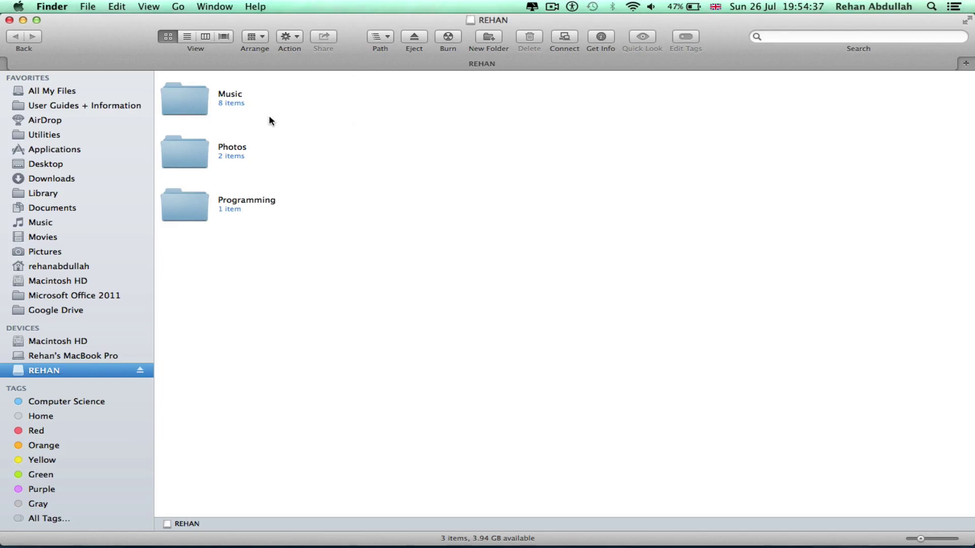
pyautogui.click(139, 372)
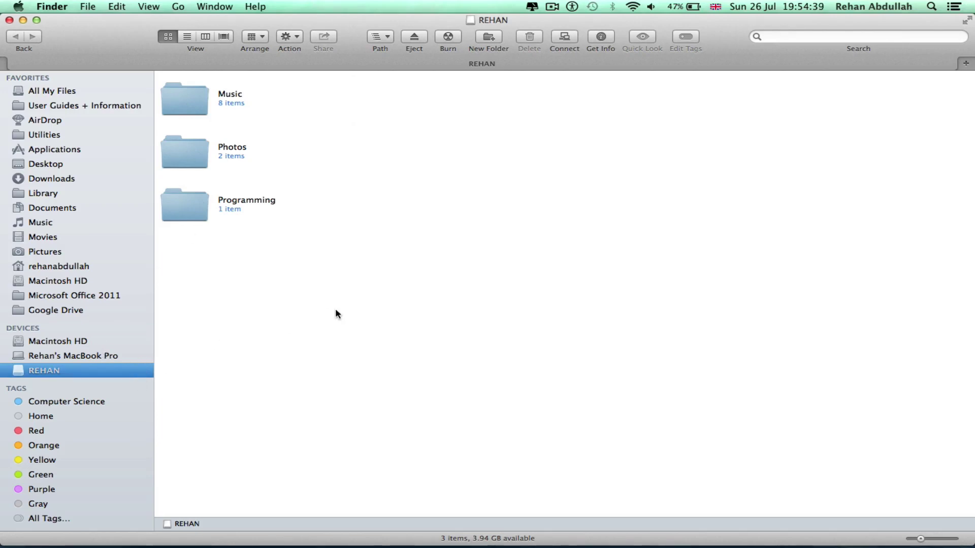